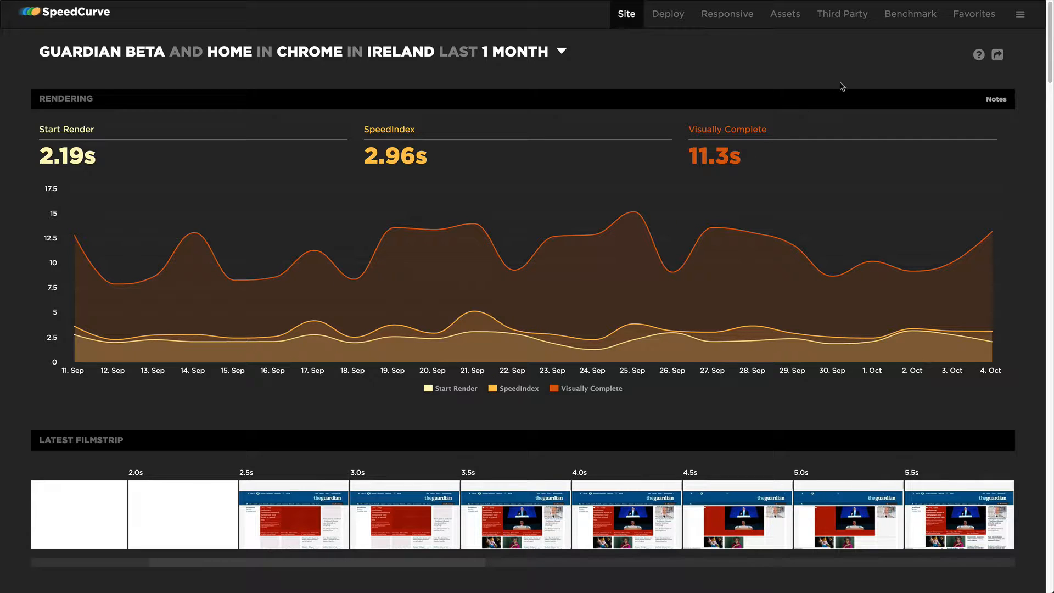
On the Favorites dashboard, add a new chart plotting Backend Time for Each Site
left_click(969, 17)
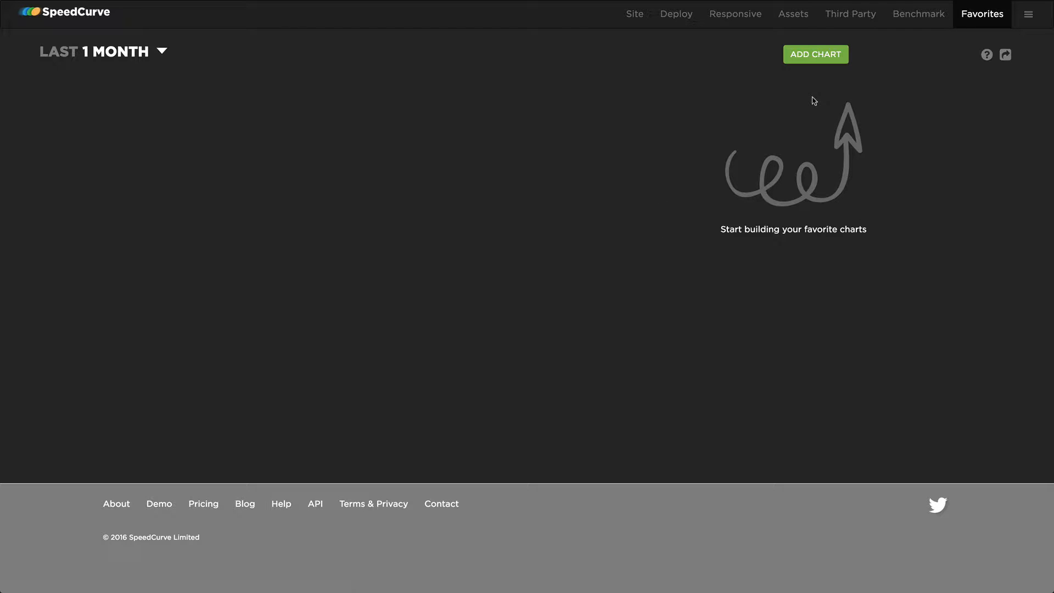
left_click(813, 59)
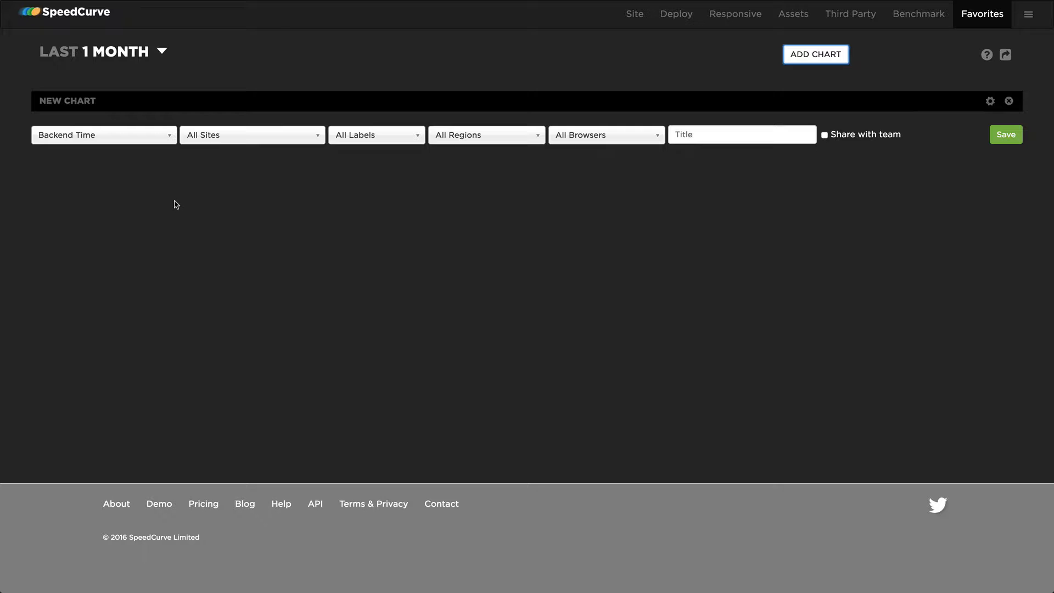
left_click(114, 136)
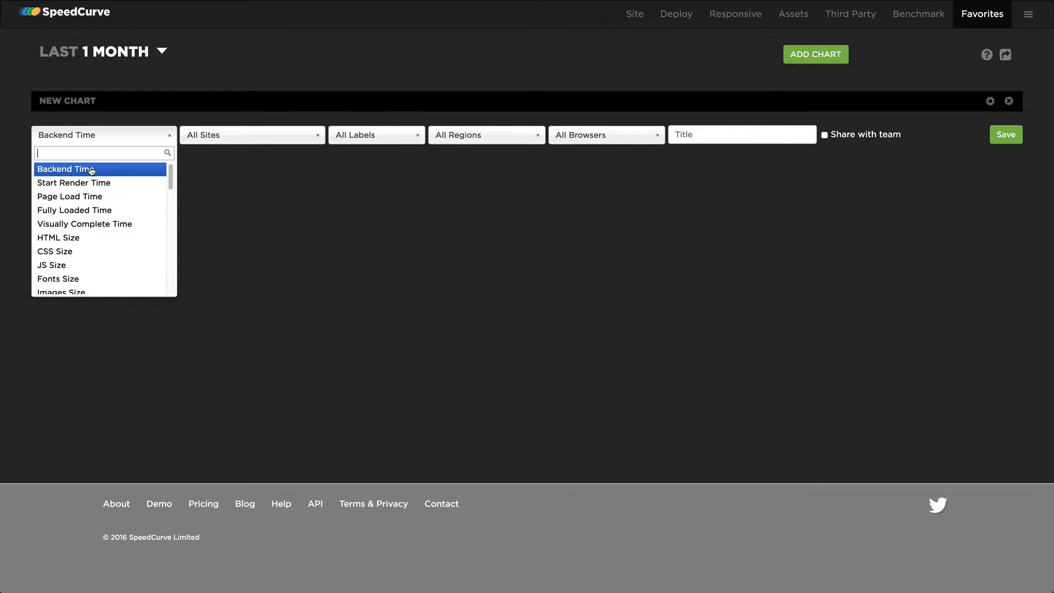
mouse_move(164, 181)
left_mouse_down()
mouse_move(168, 286)
mouse_move(170, 173)
left_mouse_up()
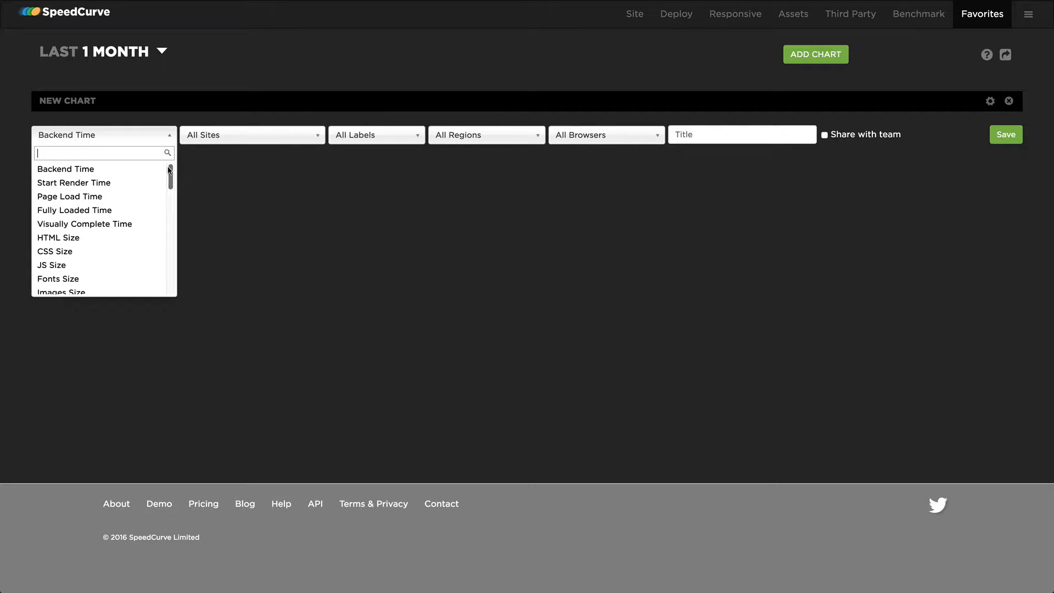
left_click(91, 168)
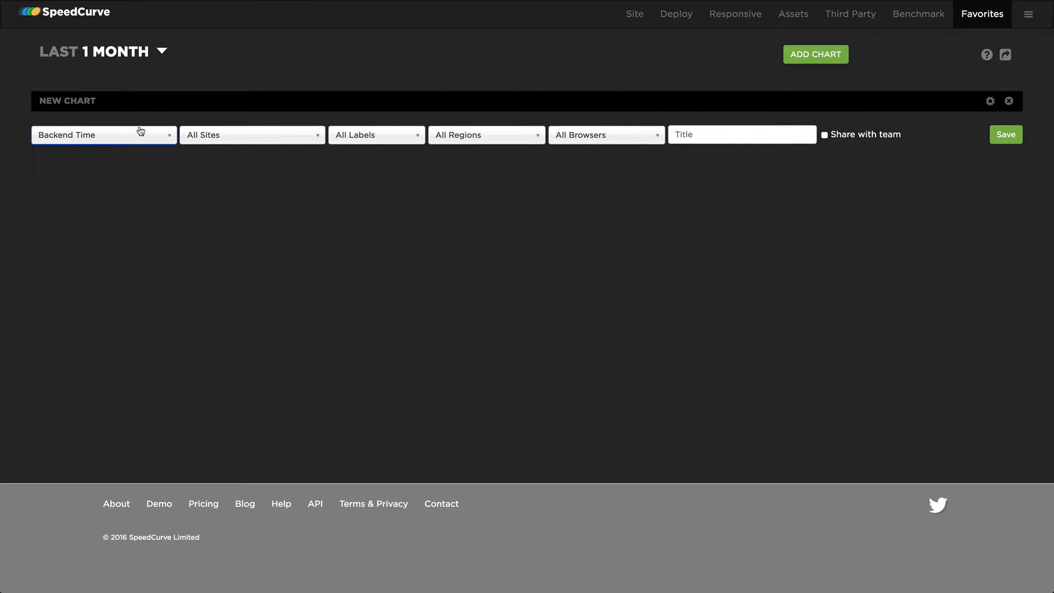
left_click(273, 135)
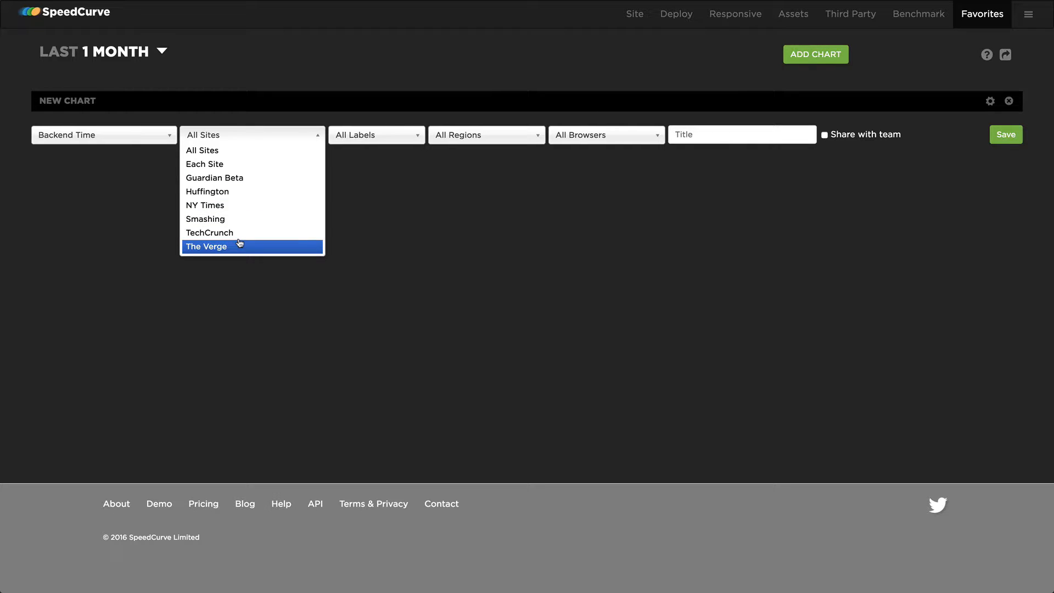
left_click(242, 166)
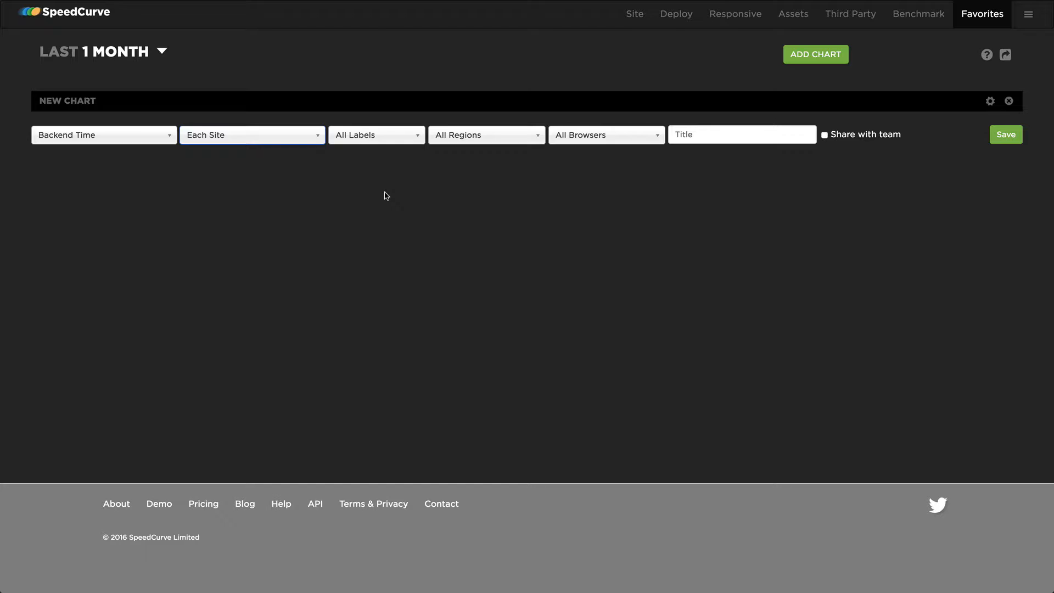
Review the label, region and browser filter options available for the new chart
left_click(374, 135)
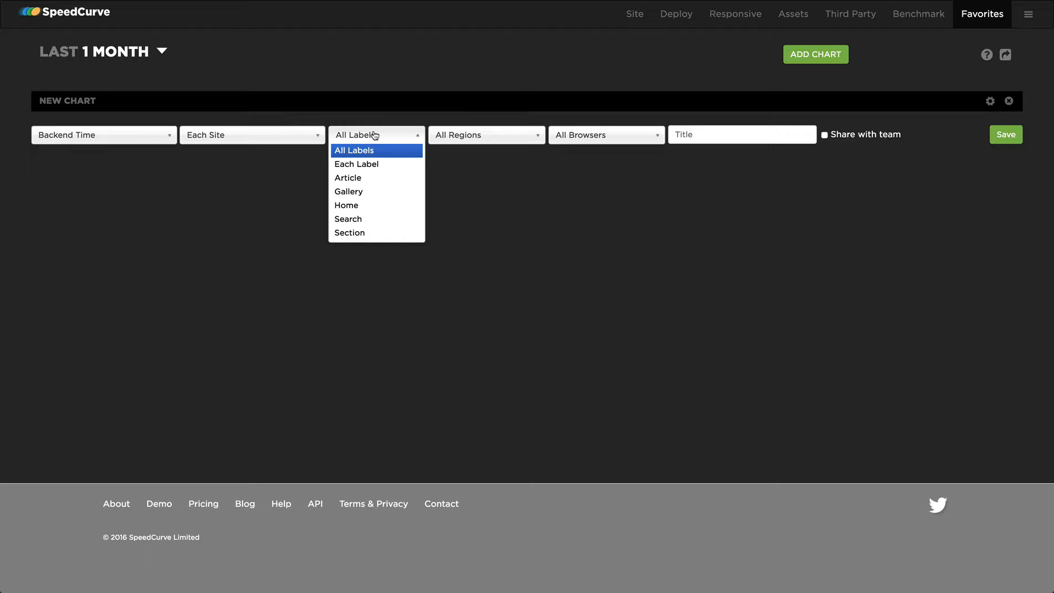
left_click(482, 125)
left_click(490, 136)
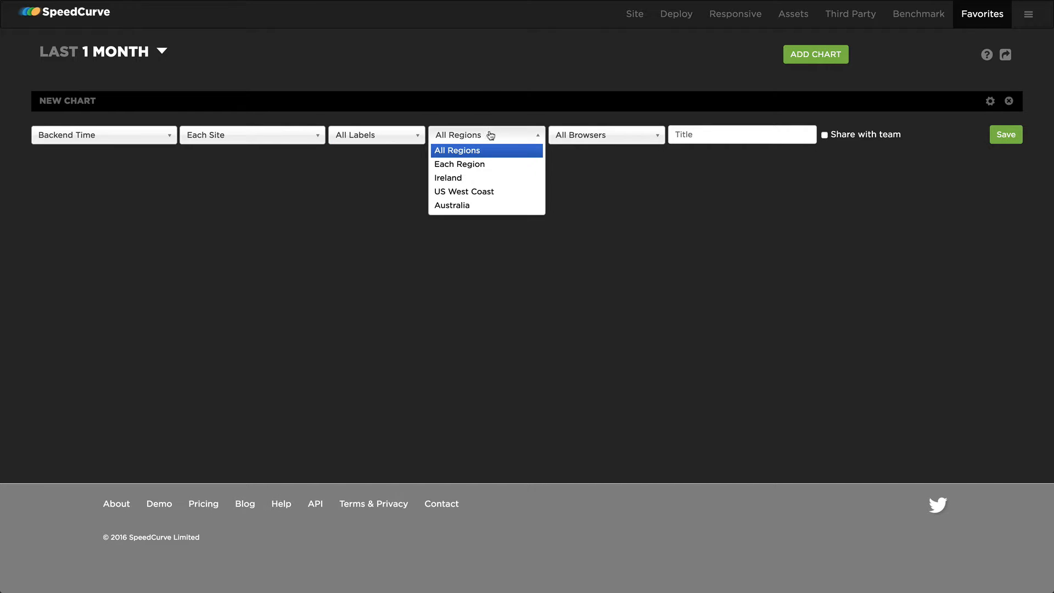
left_click(603, 135)
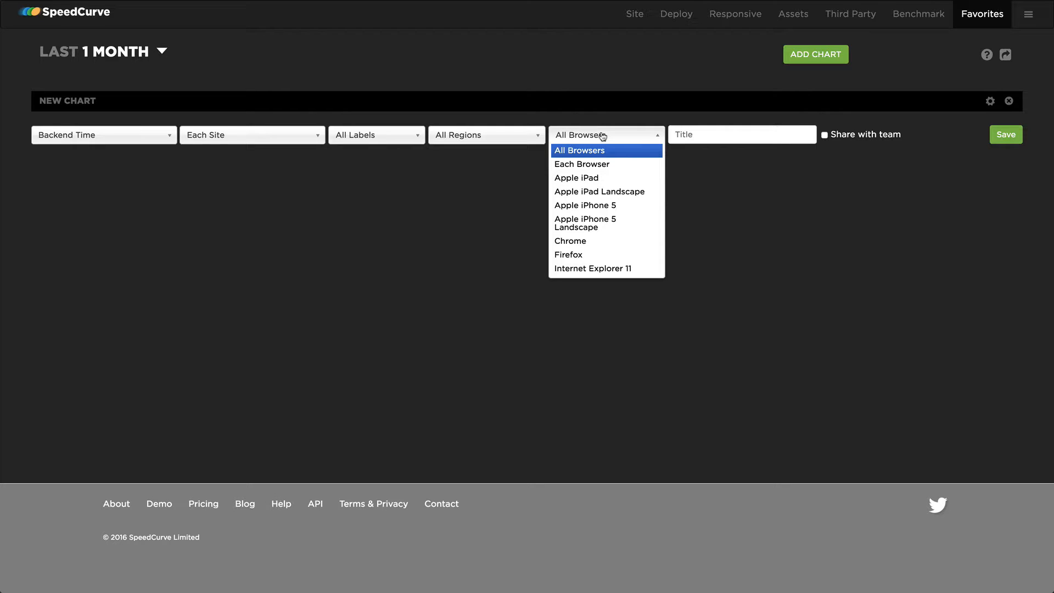
left_click(481, 173)
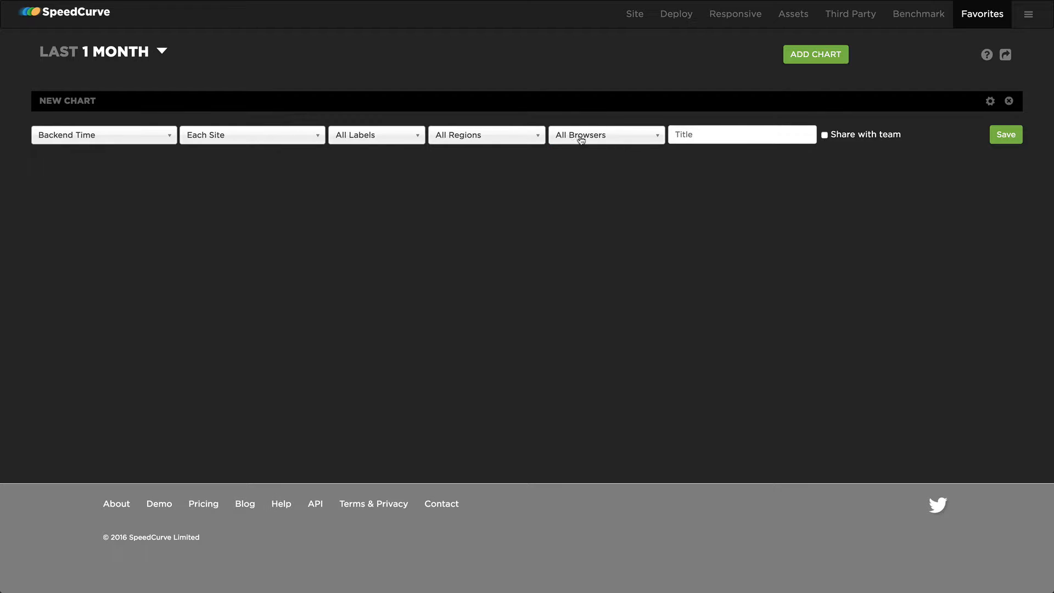
Title the new chart "backend", share it with the team and save it
left_click(705, 133)
type("backend")
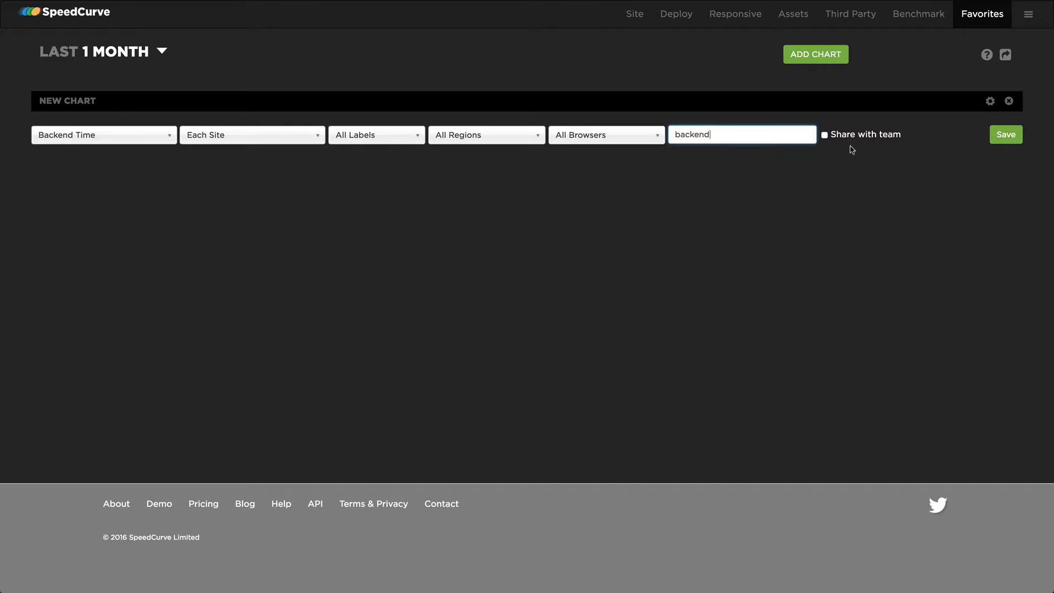
left_click(824, 135)
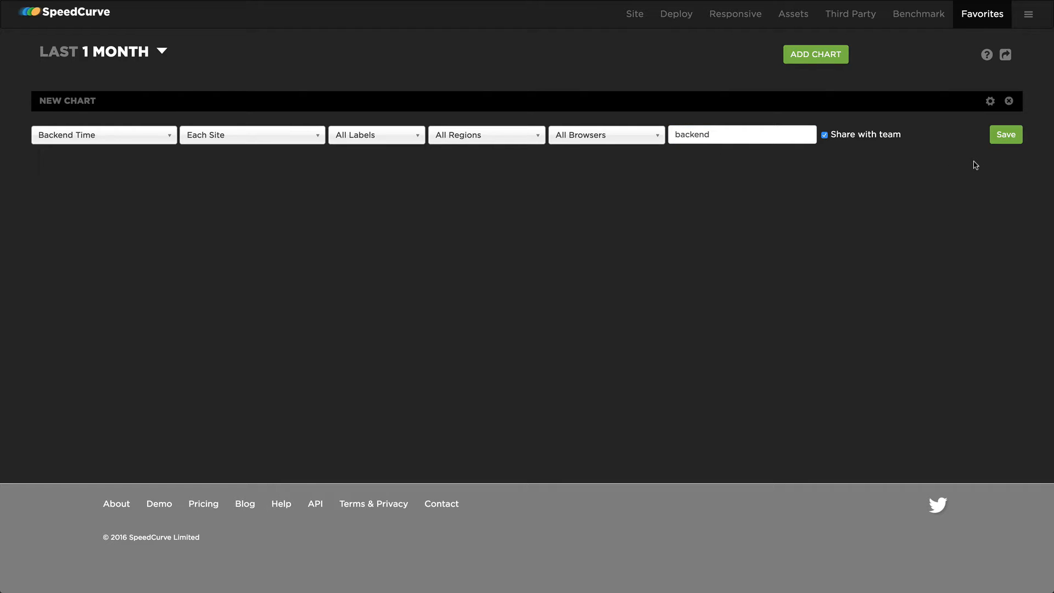
left_click(1004, 137)
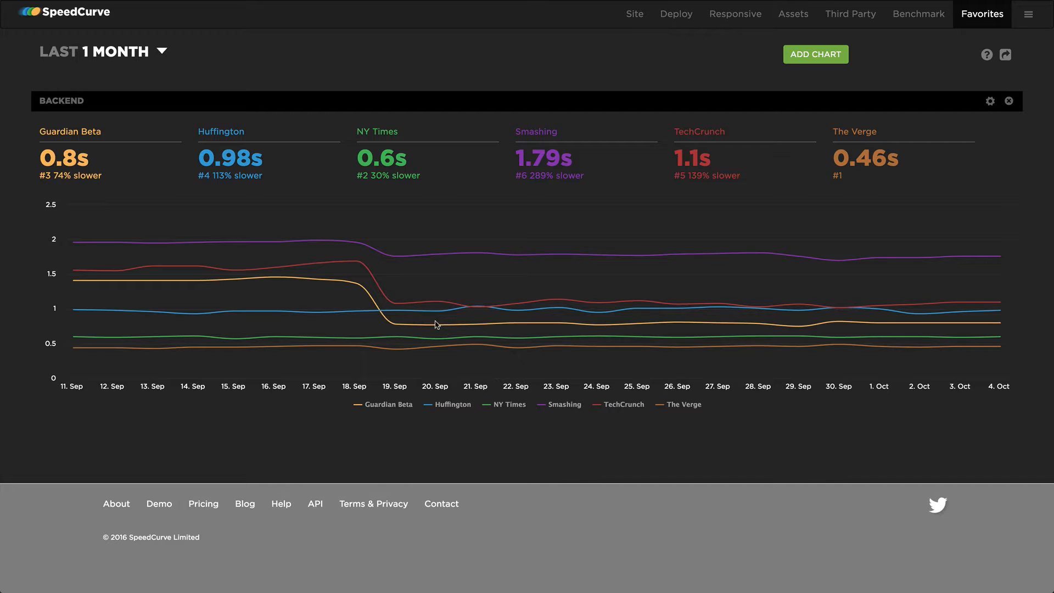
Set the Favorites dashboard's time range to the last 3 months
mouse_move(433, 326)
mouse_move(433, 302)
mouse_move(431, 256)
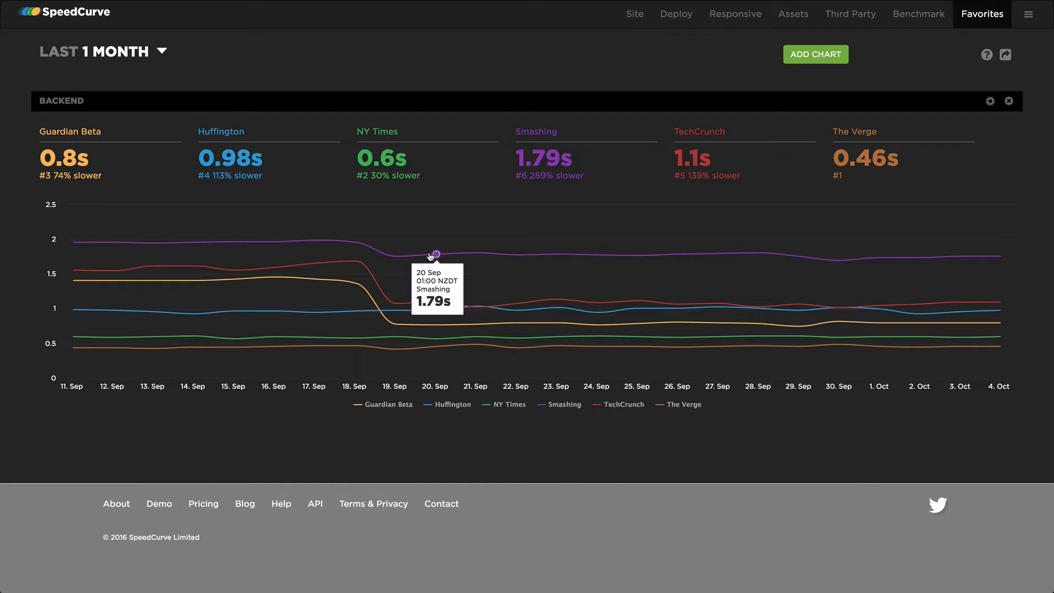
left_click(117, 58)
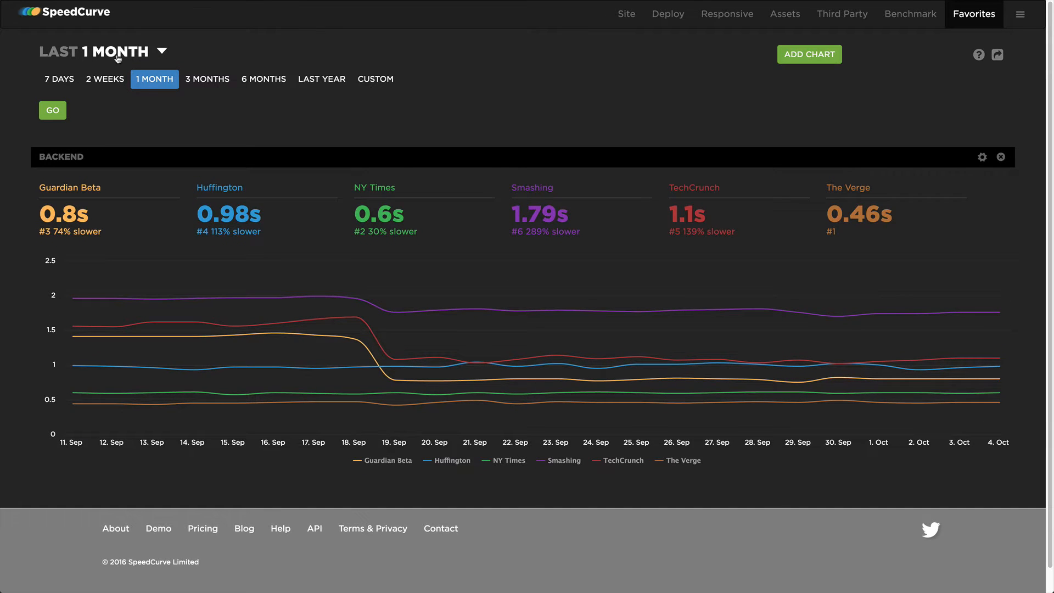
left_click(207, 80)
left_click(52, 112)
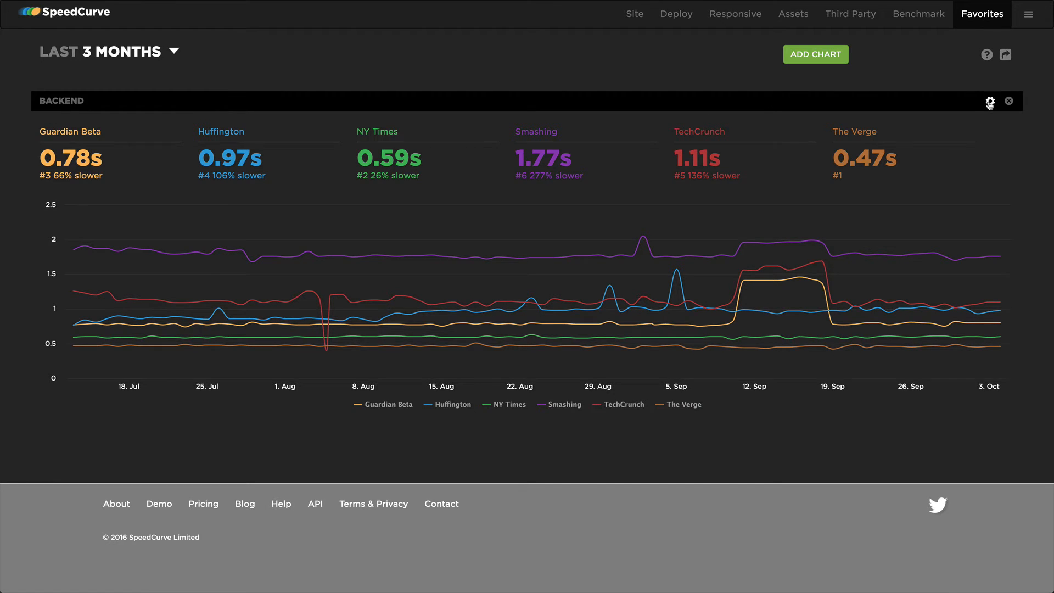
Add another chart plotting Start Render Time for the Guardian Beta site, broken down by Each Browser
left_click(990, 102)
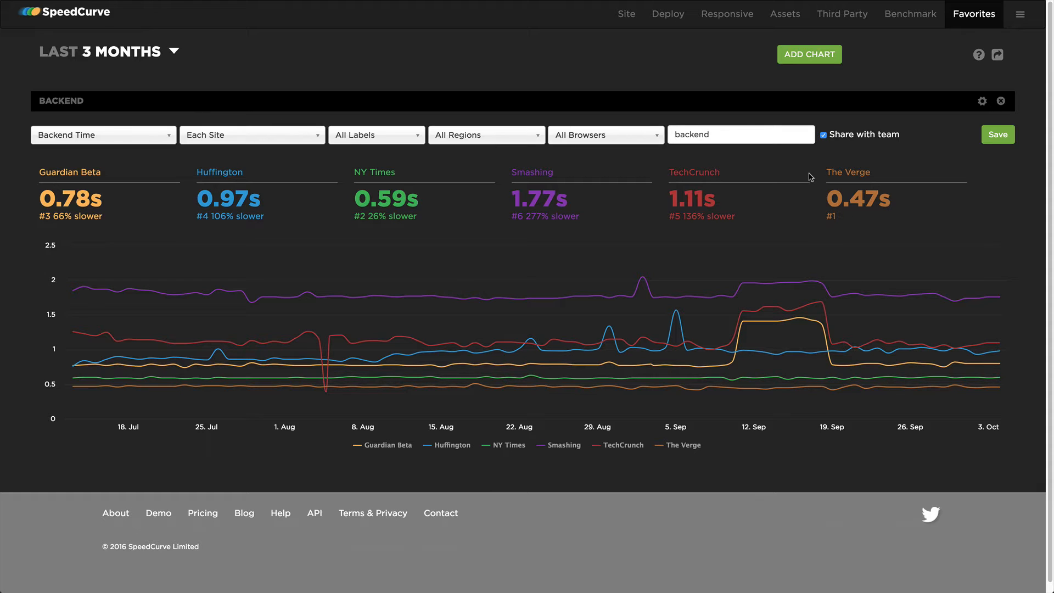
left_click(797, 53)
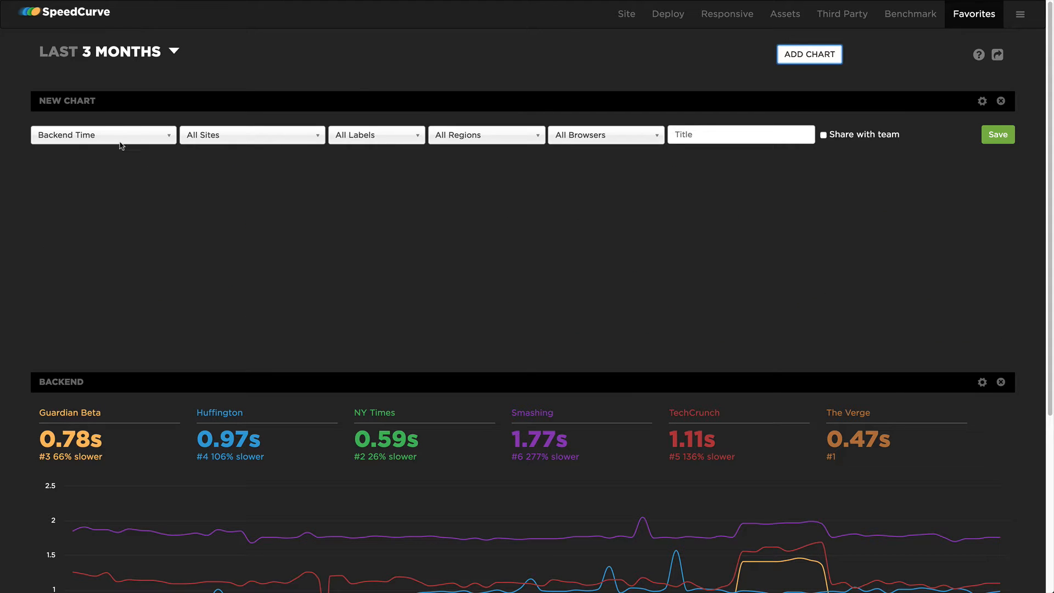
left_click(111, 141)
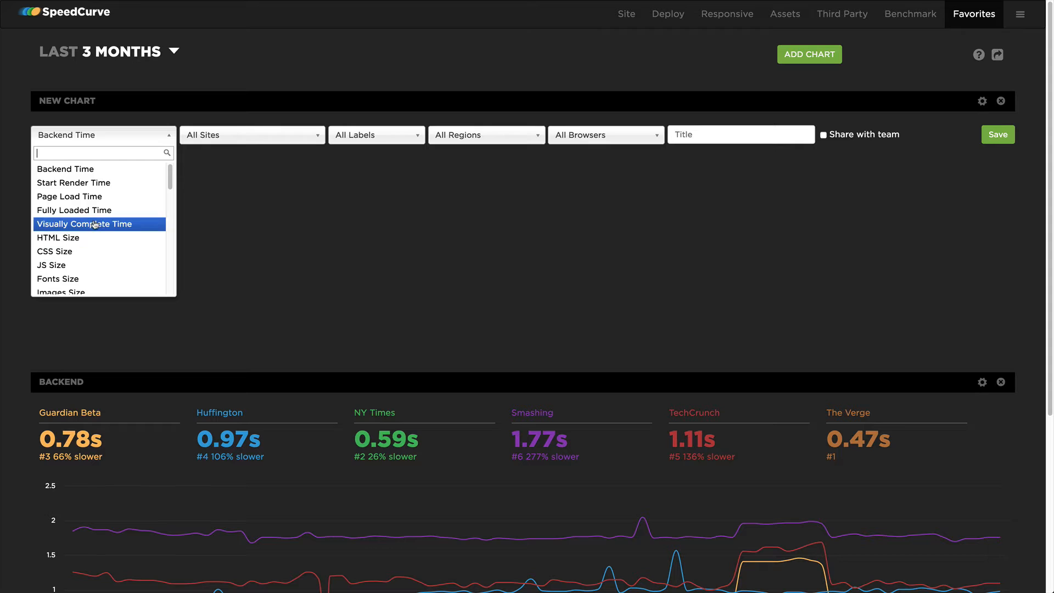
left_click(96, 182)
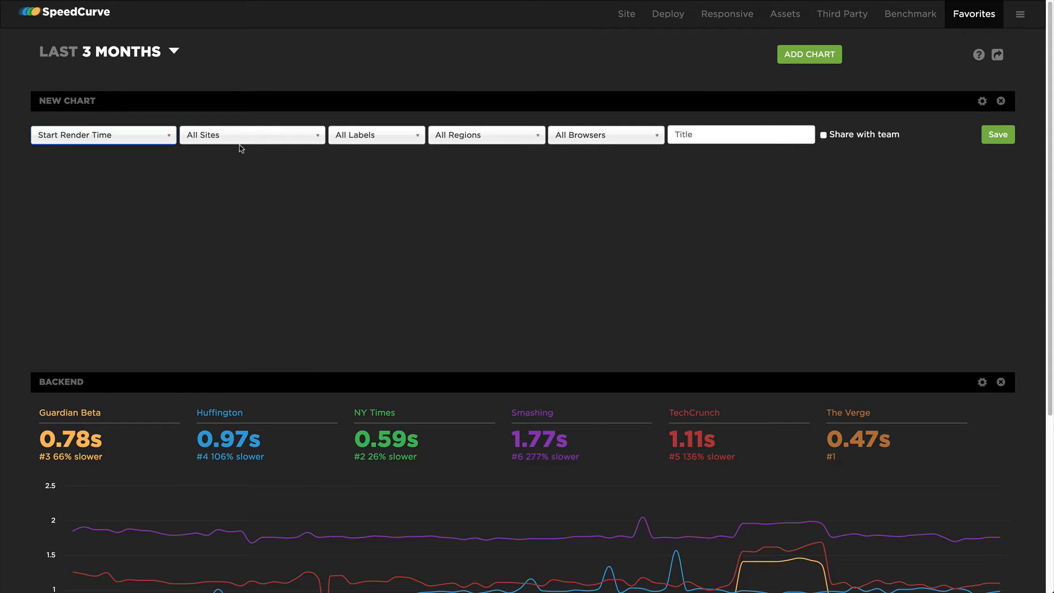
left_click(255, 136)
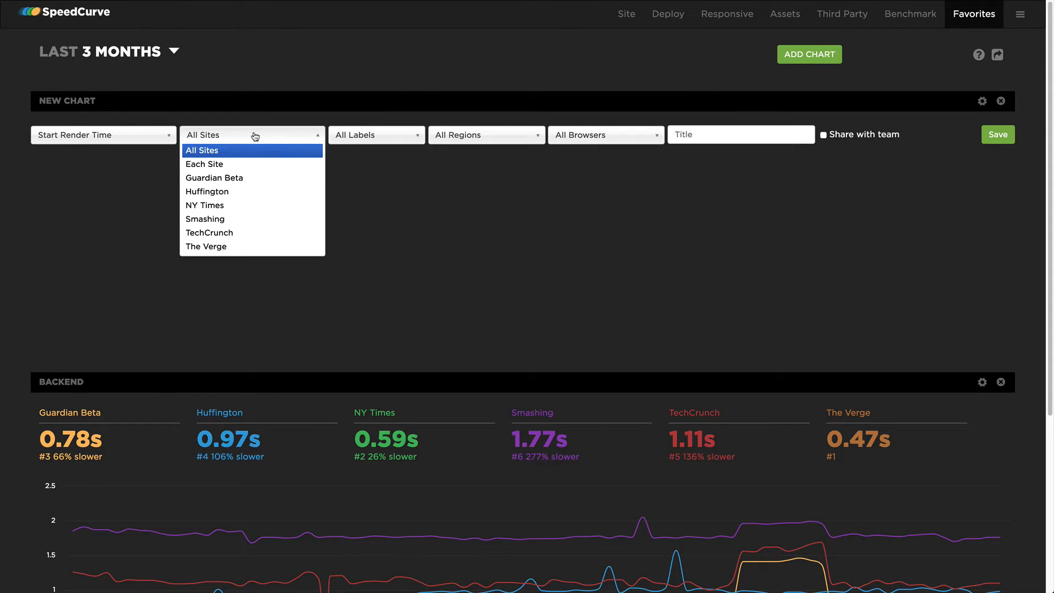
left_click(235, 179)
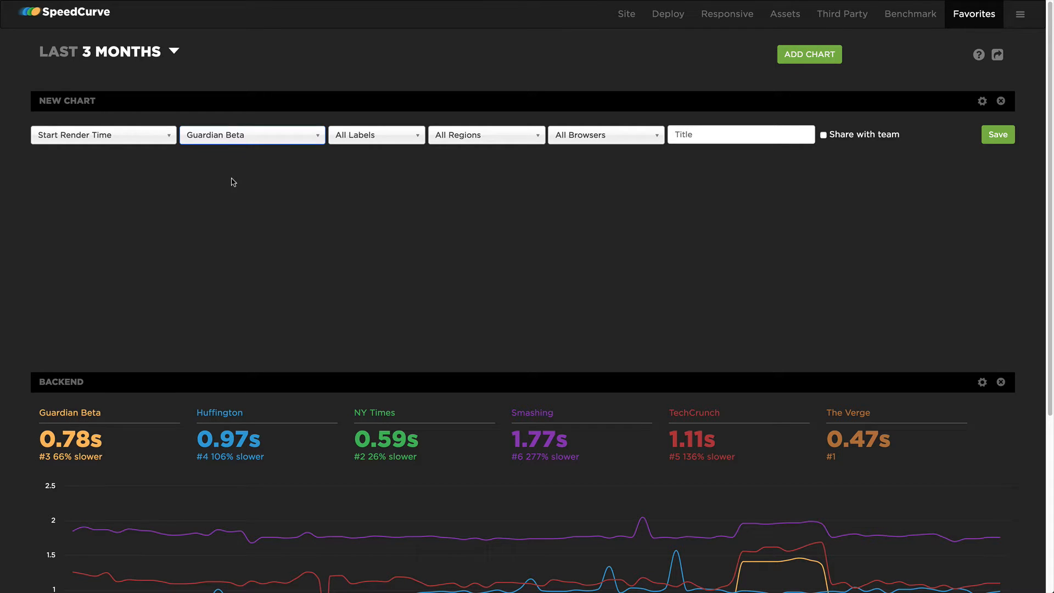
left_click(603, 135)
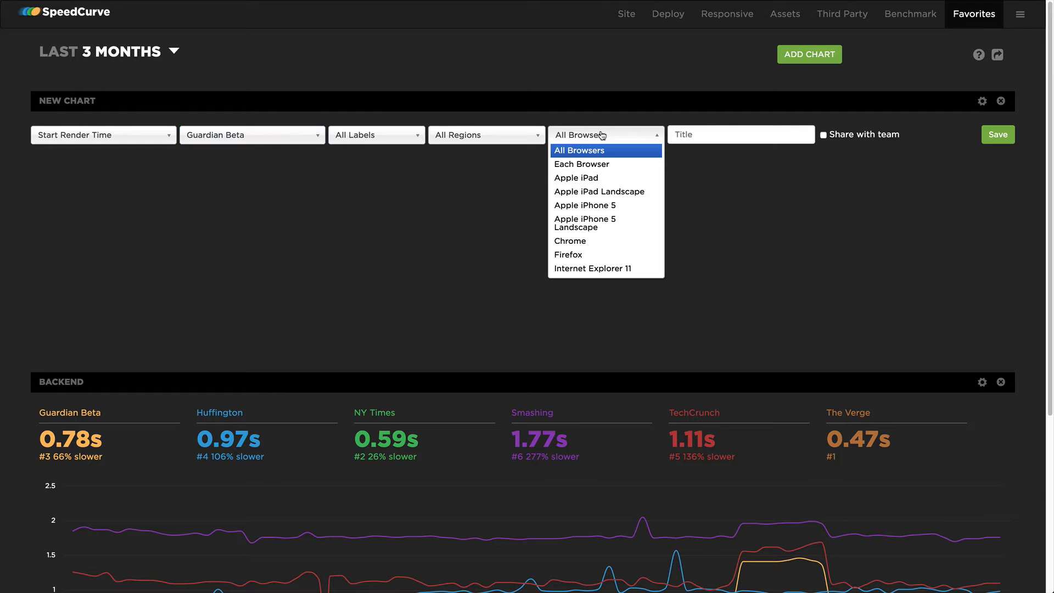
left_click(593, 167)
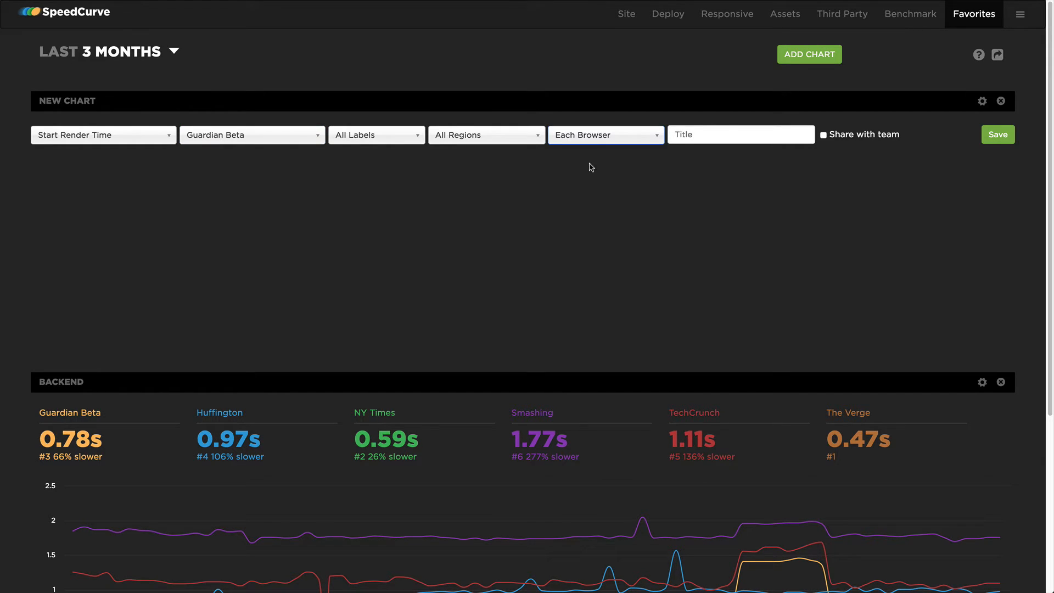
Title the new chart "render time by browser" and save it
left_click(685, 134)
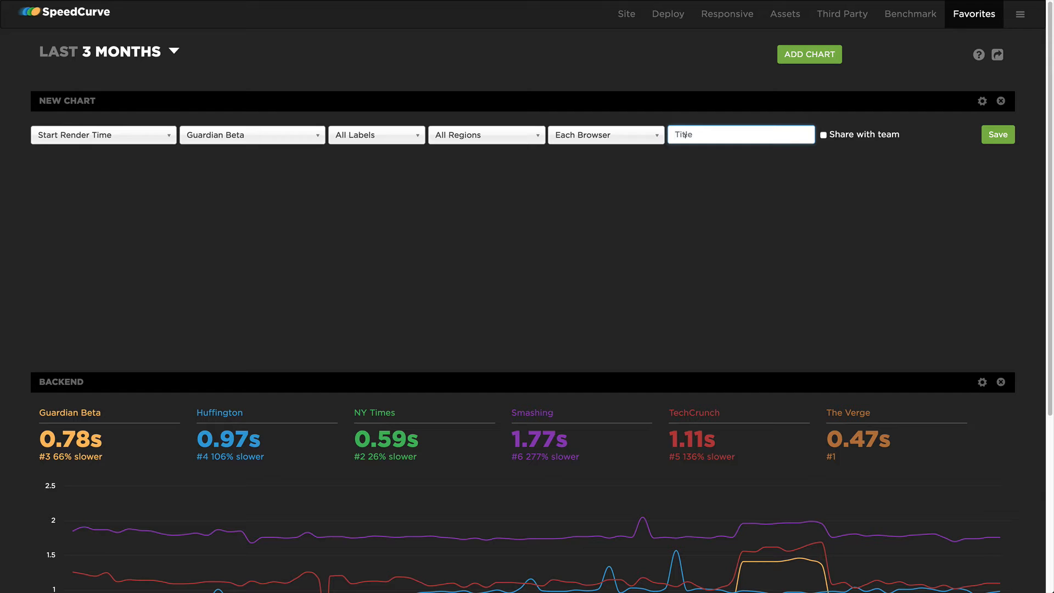
type("render time by browser")
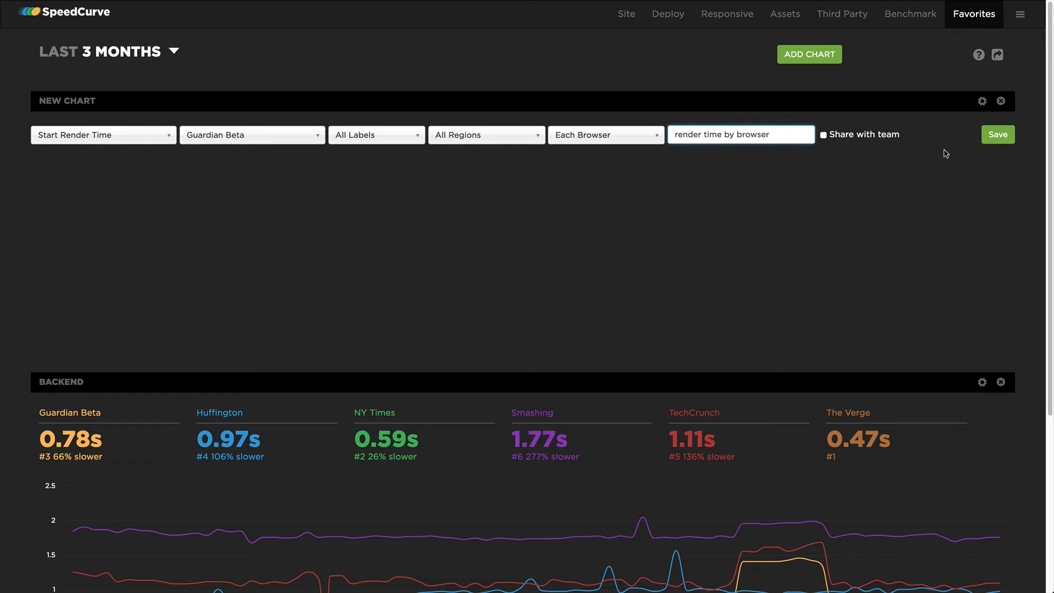
left_click(998, 135)
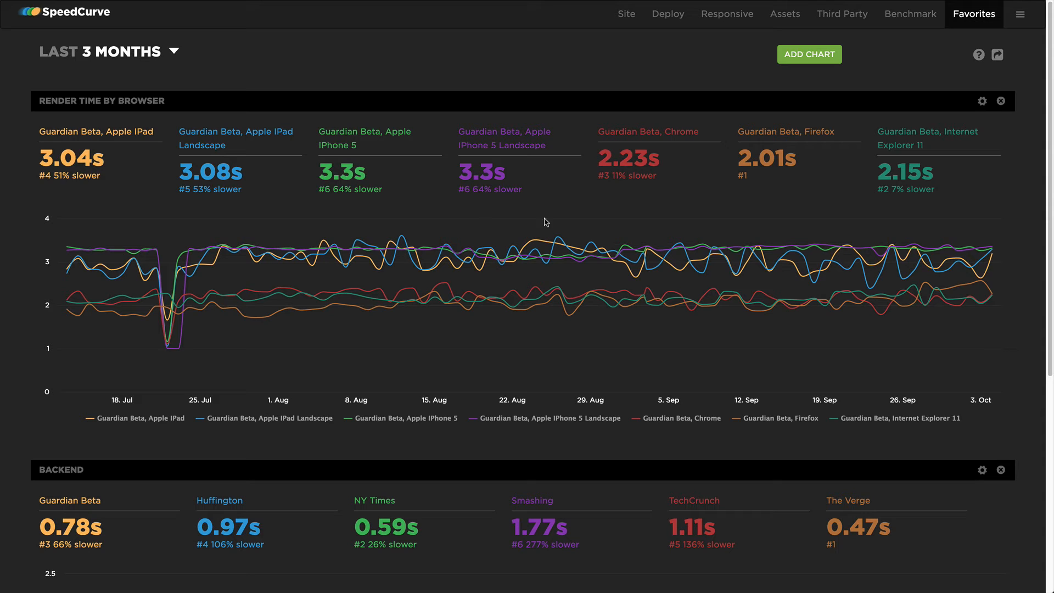
Reorder the dashboard so the Backend chart sits above the Render Time by Browser chart
mouse_move(613, 260)
mouse_move(593, 297)
left_click_drag(453, 477, 447, 179)
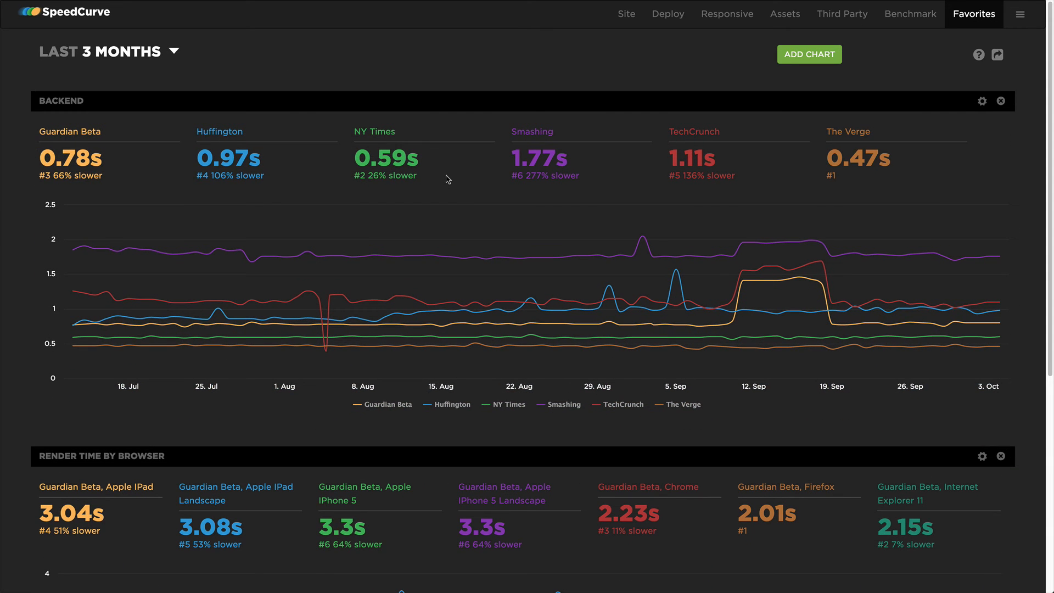